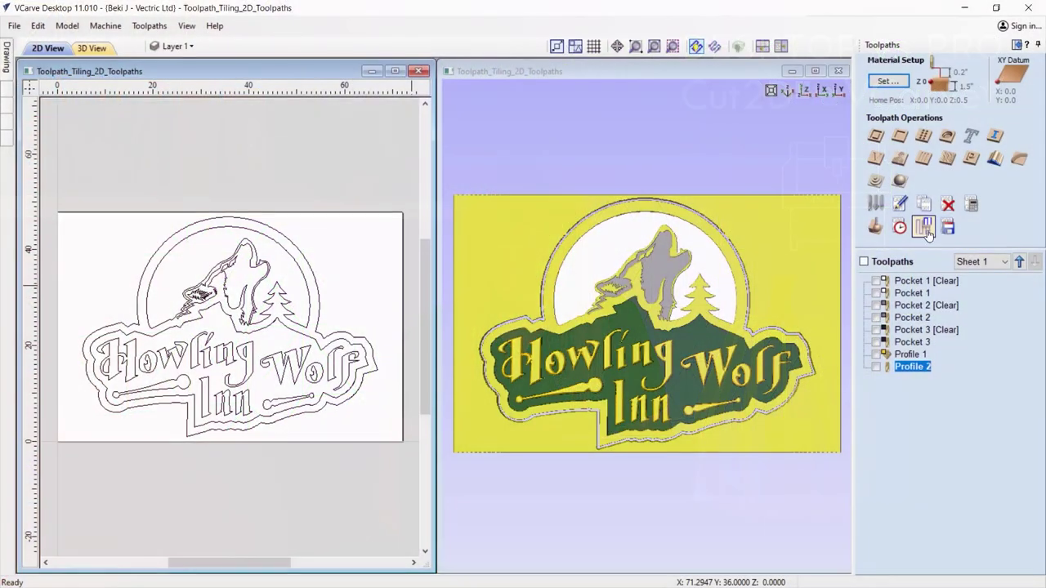
Step: Turn on 24 x 24 inch toolpath tiling for the wolf sign and activate tile T5
{"action": "left_click", "coordinate": [925, 228]}
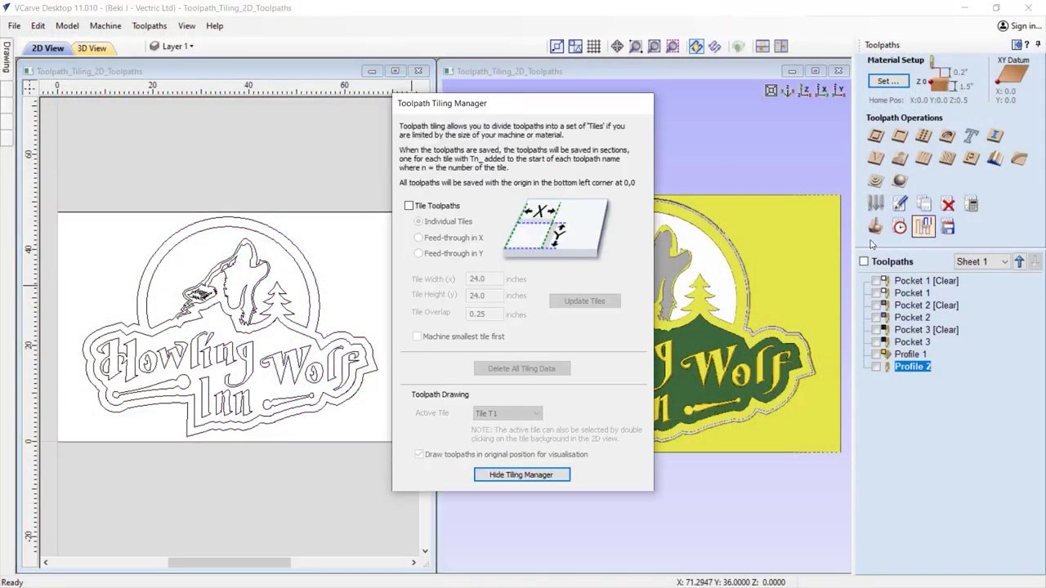
{"action": "left_click", "coordinate": [409, 206]}
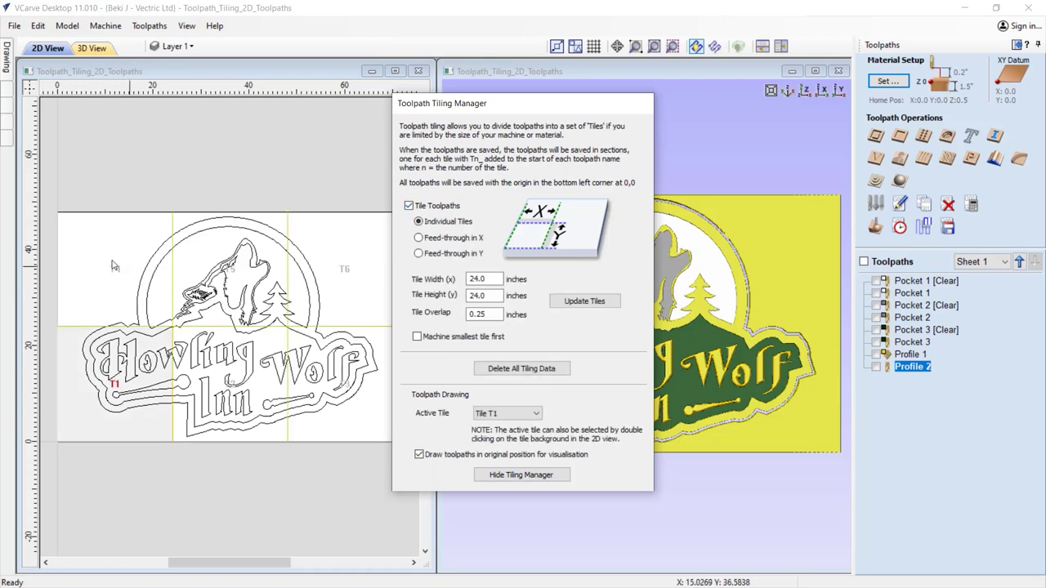
{"action": "double_click", "coordinate": [275, 262]}
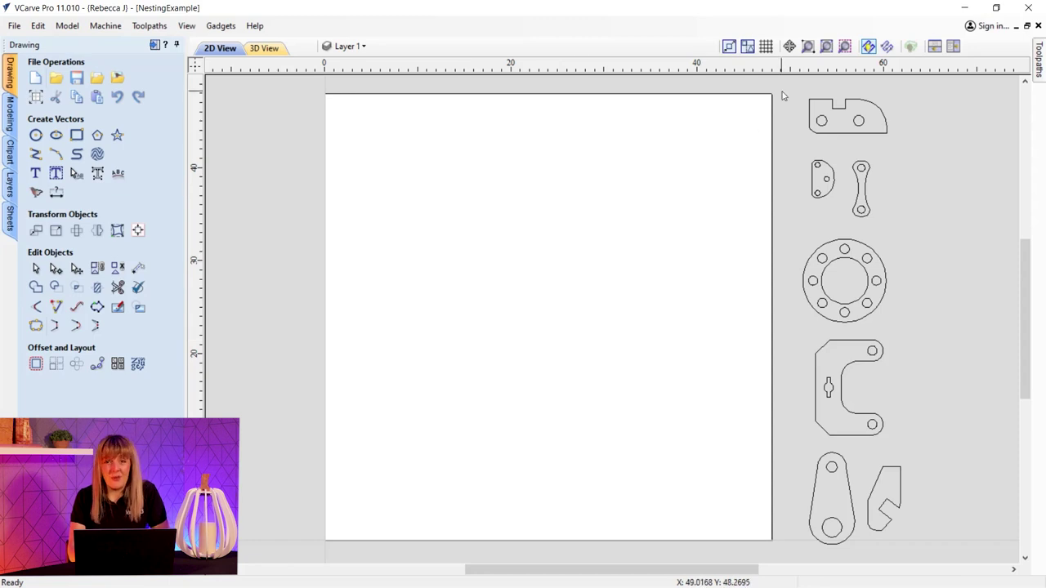
Step: Select all parts beside the sheet, give each 10 copies, and preview the nested sheets
{"action": "left_click_drag", "start_coordinate": [781, 91], "coordinate": [874, 298]}
{"action": "left_click_drag", "start_coordinate": [912, 531], "coordinate": [923, 561]}
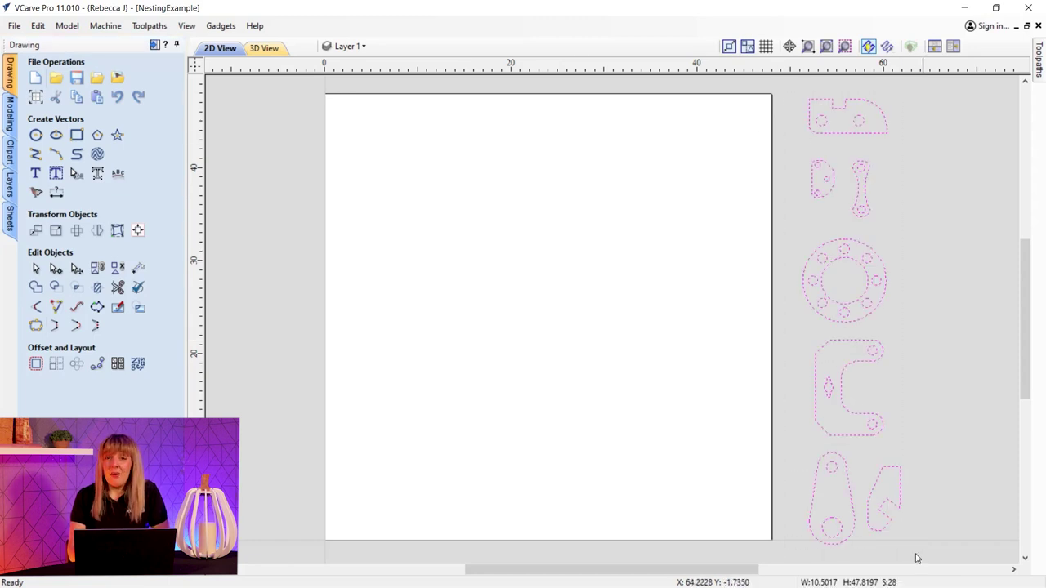
{"action": "left_click", "coordinate": [137, 364]}
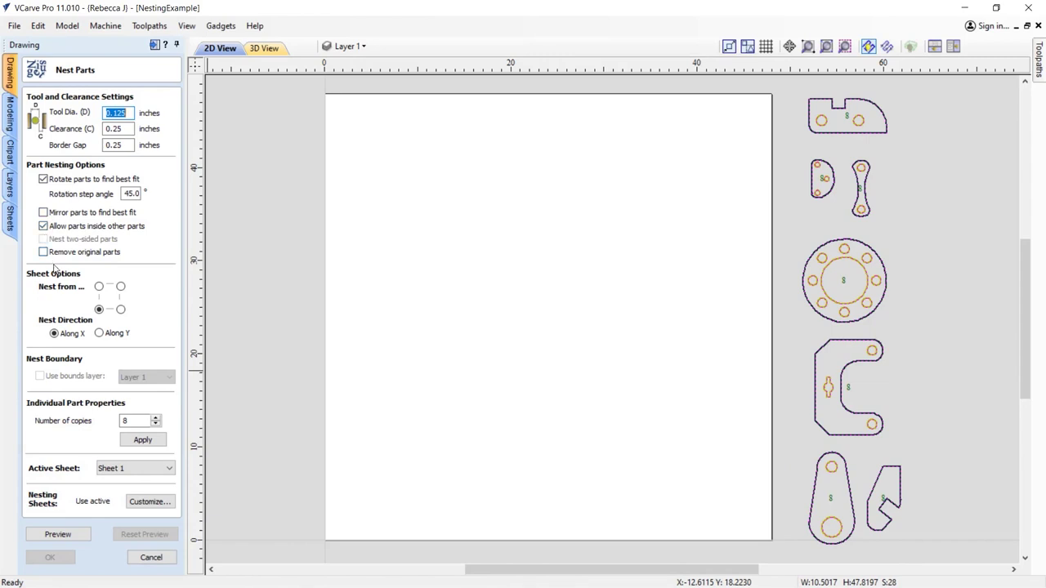
{"action": "left_click", "coordinate": [152, 444]}
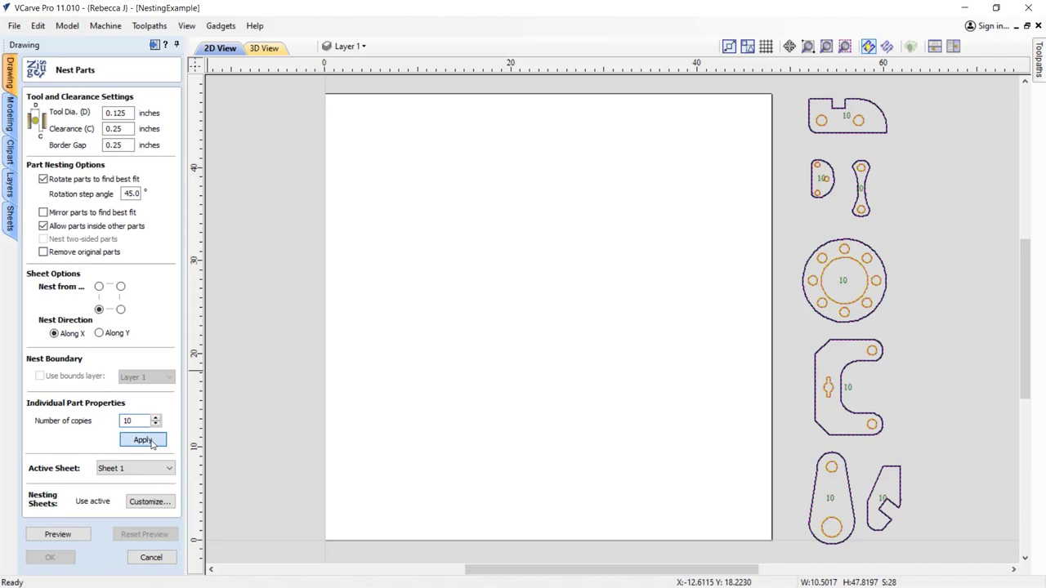
{"action": "left_click", "coordinate": [66, 535]}
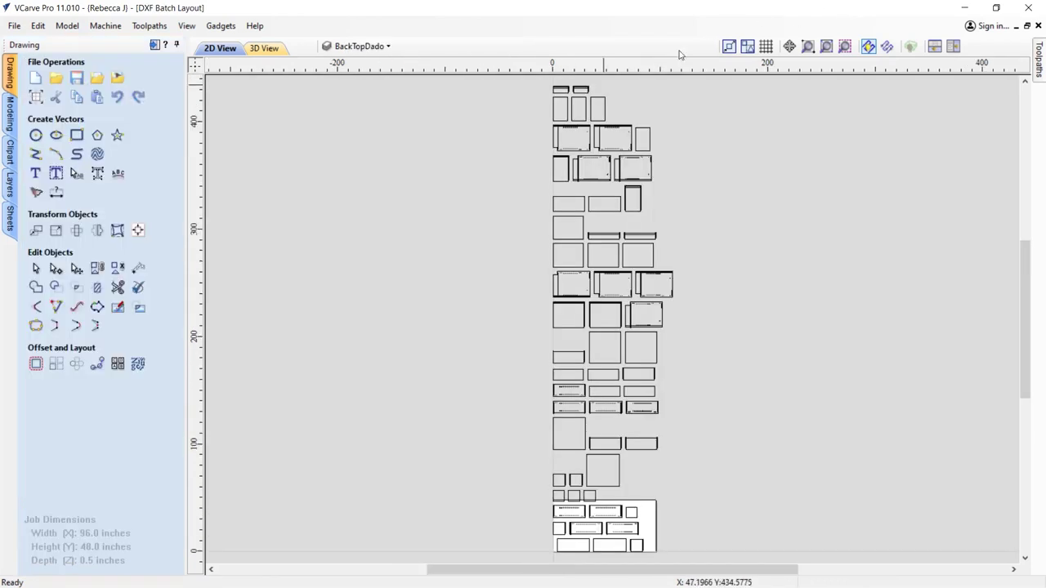
Step: Select all cabinet part vectors, then preview and accept nesting them with a 0.375 inch tool
{"action": "left_click_drag", "start_coordinate": [539, 85], "coordinate": [718, 418]}
{"action": "left_click_drag", "start_coordinate": [756, 582], "coordinate": [736, 568]}
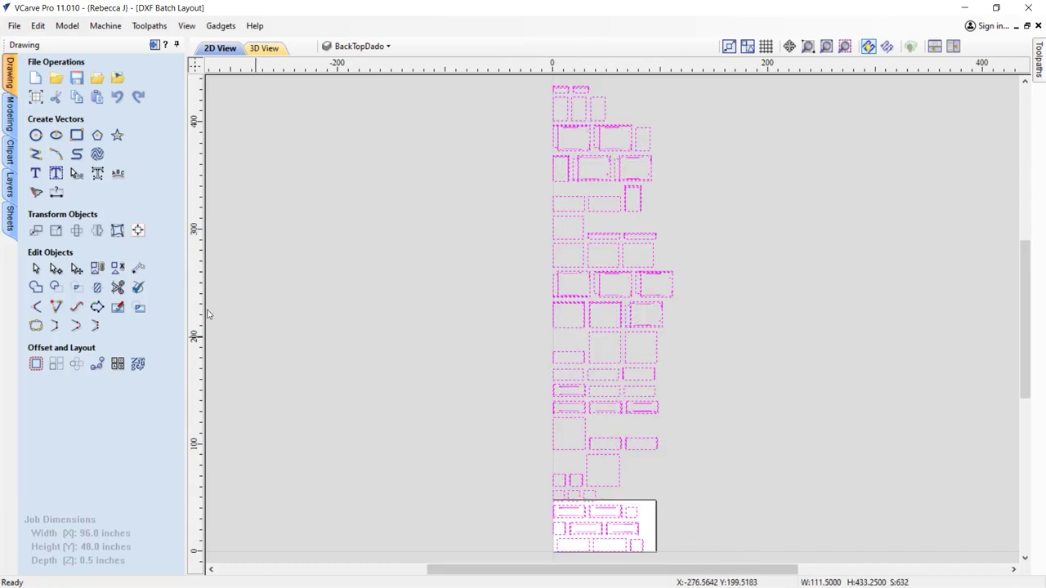
{"action": "left_click", "coordinate": [140, 365]}
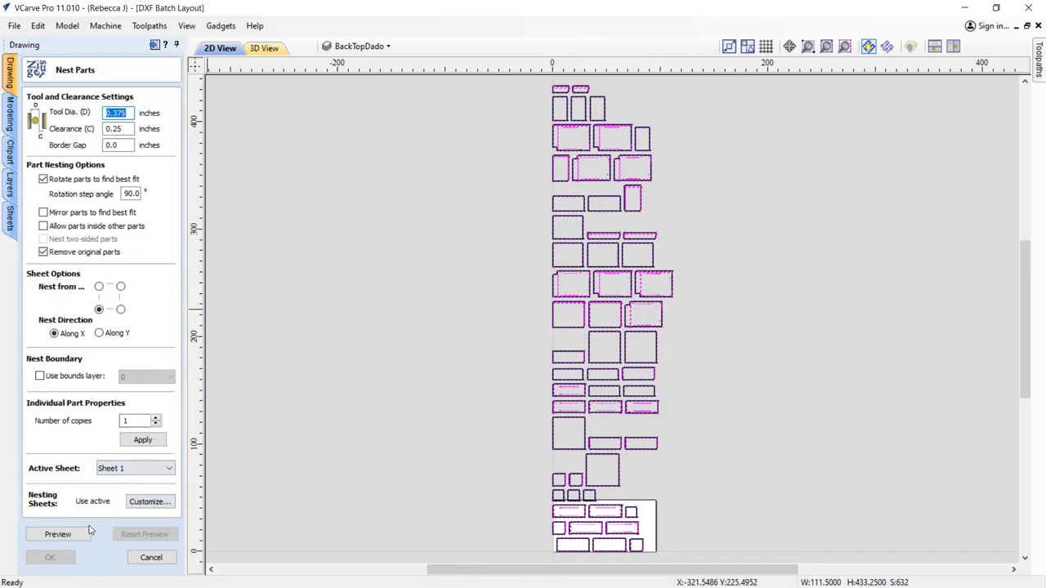
{"action": "left_click", "coordinate": [82, 533]}
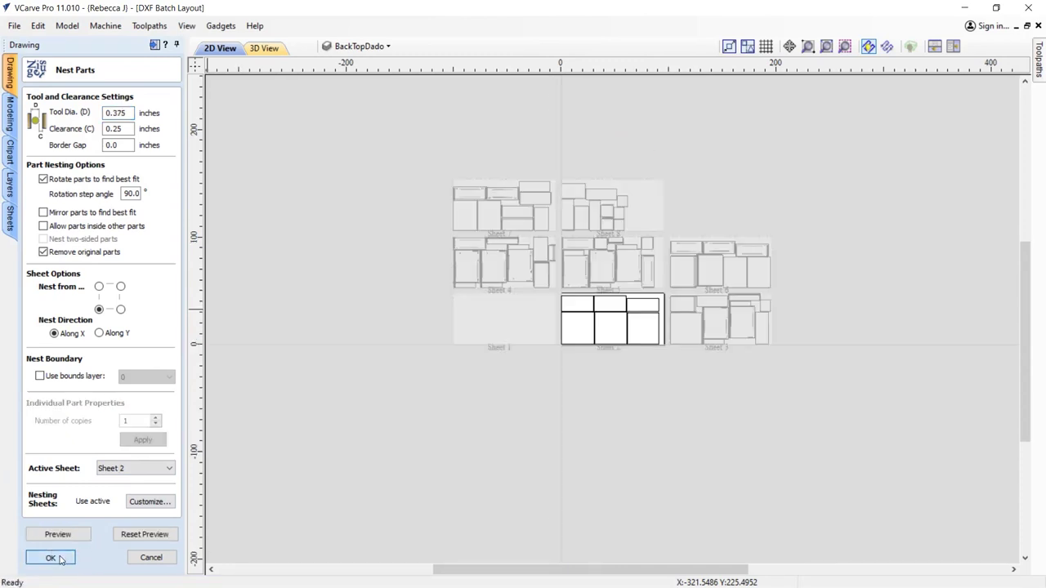
{"action": "left_click", "coordinate": [51, 559]}
Step: Make Sheet 5, then Sheet 8, the active sheet of the nested layout
{"action": "scroll", "coordinate": [635, 221], "scroll_direction": "up", "scroll_amount": 3}
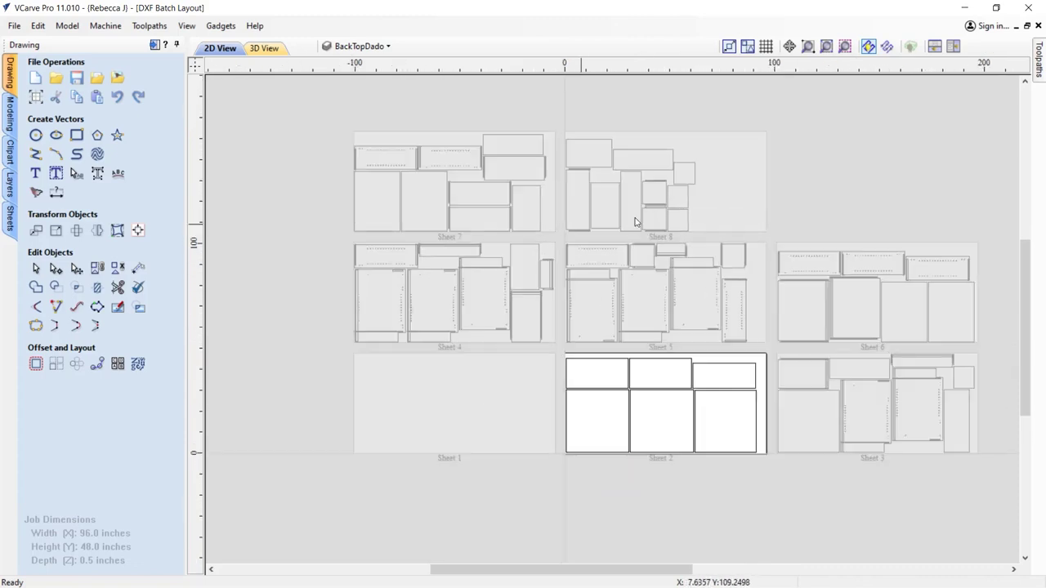
{"action": "scroll", "coordinate": [852, 200], "scroll_direction": "down", "scroll_amount": 1}
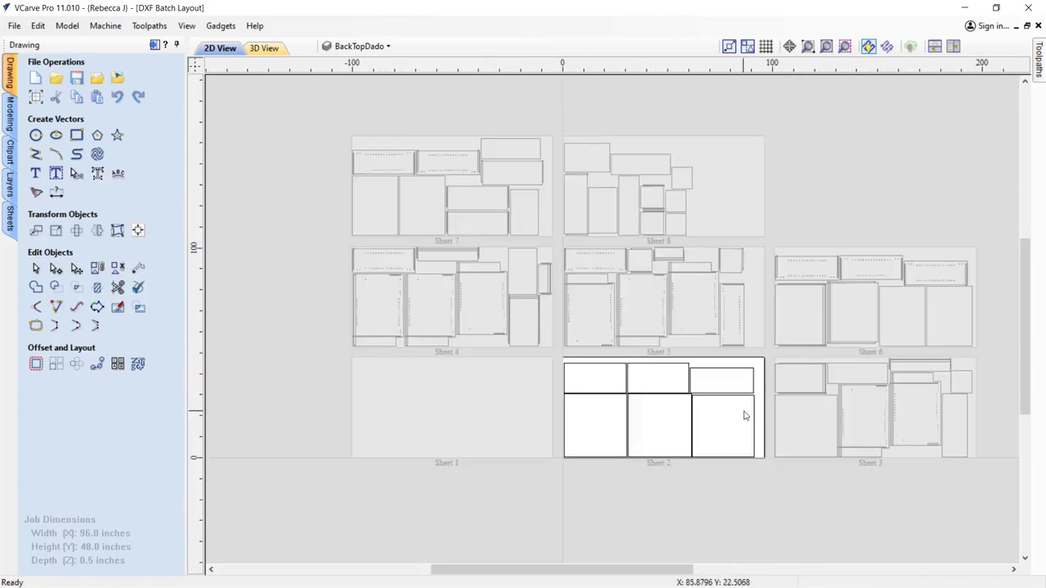
{"action": "double_click", "coordinate": [700, 315]}
{"action": "double_click", "coordinate": [659, 213]}
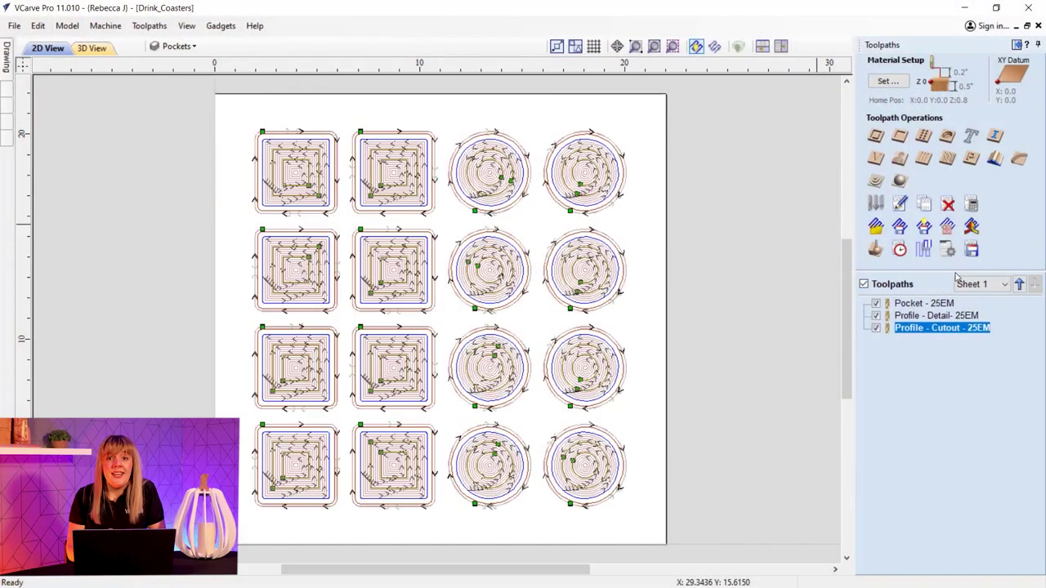
Step: Combine the coaster pocket and profile toolpaths into Merged Toolpath 1, then simulate and tilt the 3D view
{"action": "left_click", "coordinate": [972, 227]}
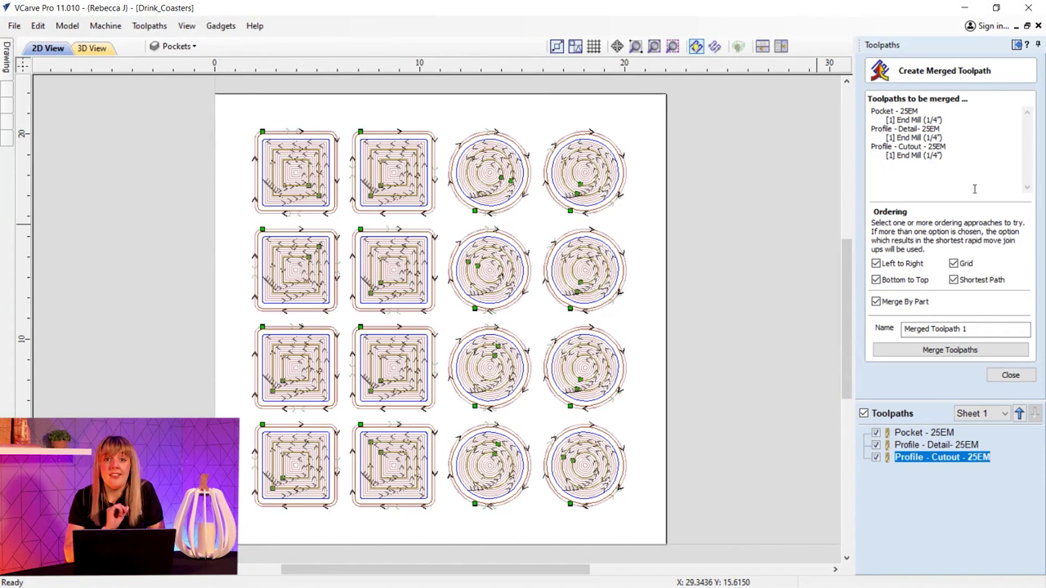
{"action": "left_click", "coordinate": [932, 350]}
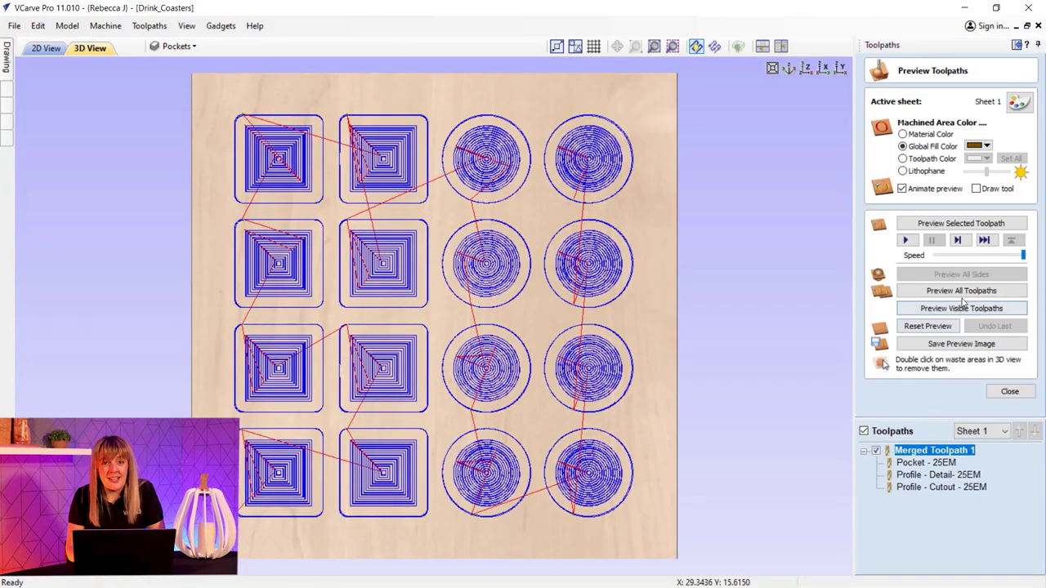
{"action": "left_click", "coordinate": [961, 291]}
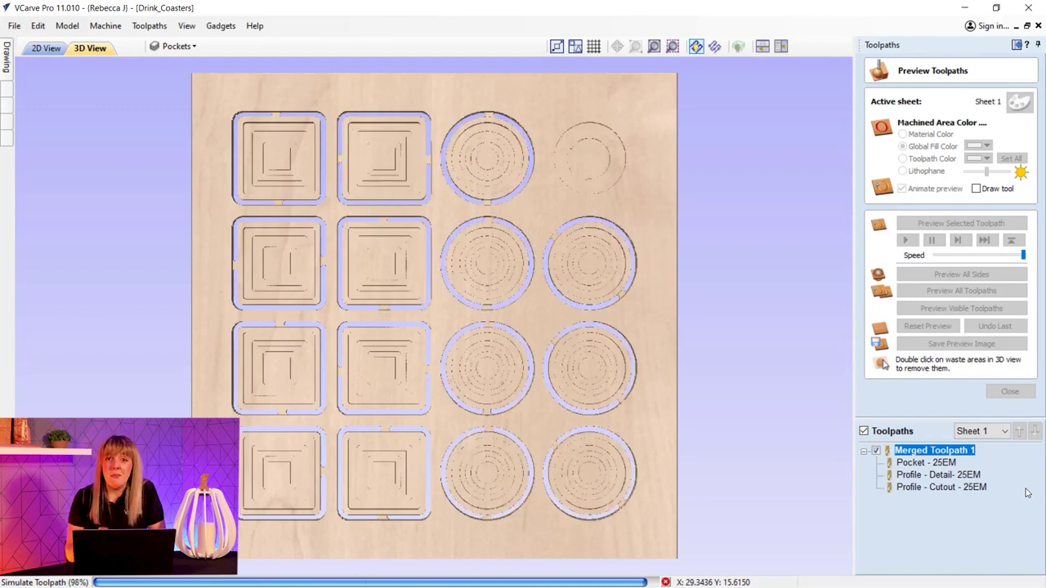
{"action": "left_click_drag", "start_coordinate": [564, 457], "coordinate": [626, 501]}
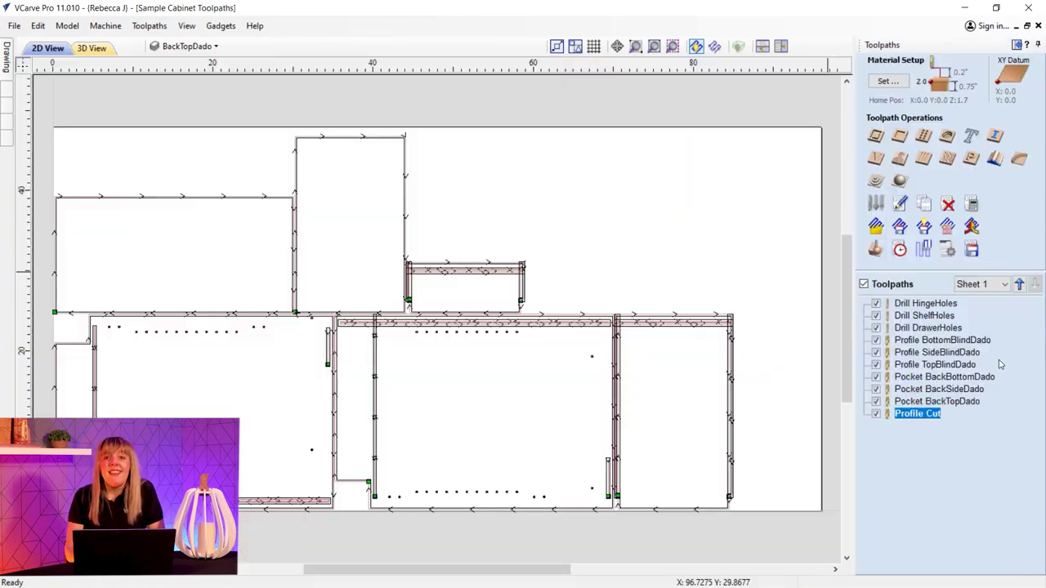
Step: Save the cabinet toolpaths as a reusable template in nested-cabinet-files_FILES
{"action": "left_click", "coordinate": [899, 226]}
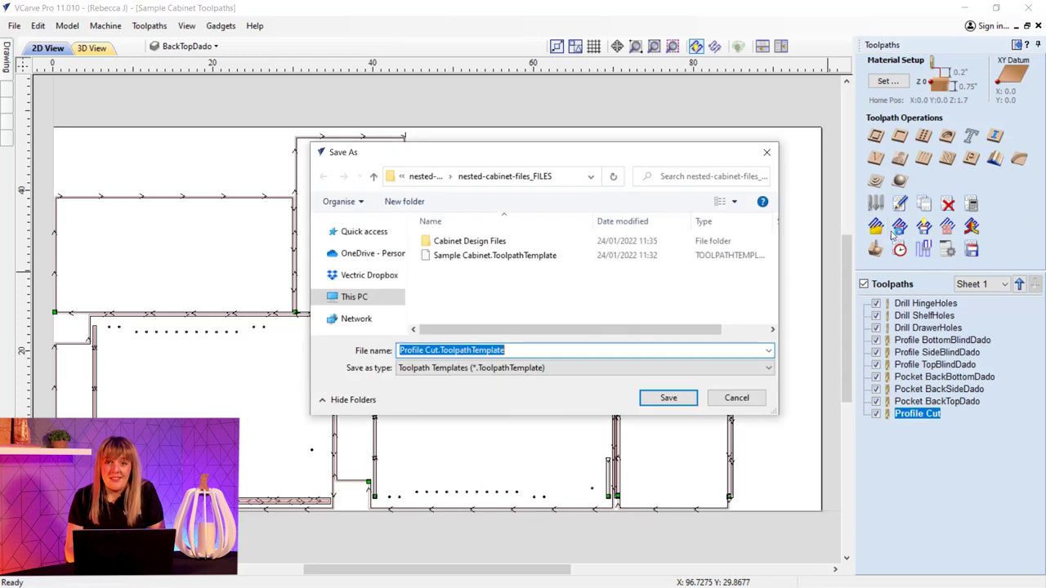
{"action": "left_click", "coordinate": [507, 349]}
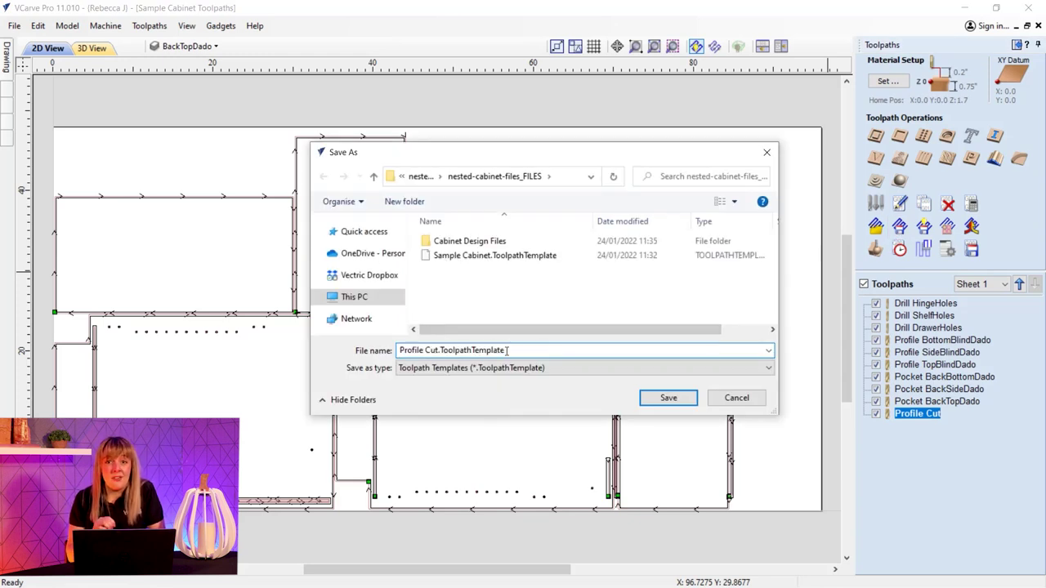
{"action": "key", "text": "Return"}
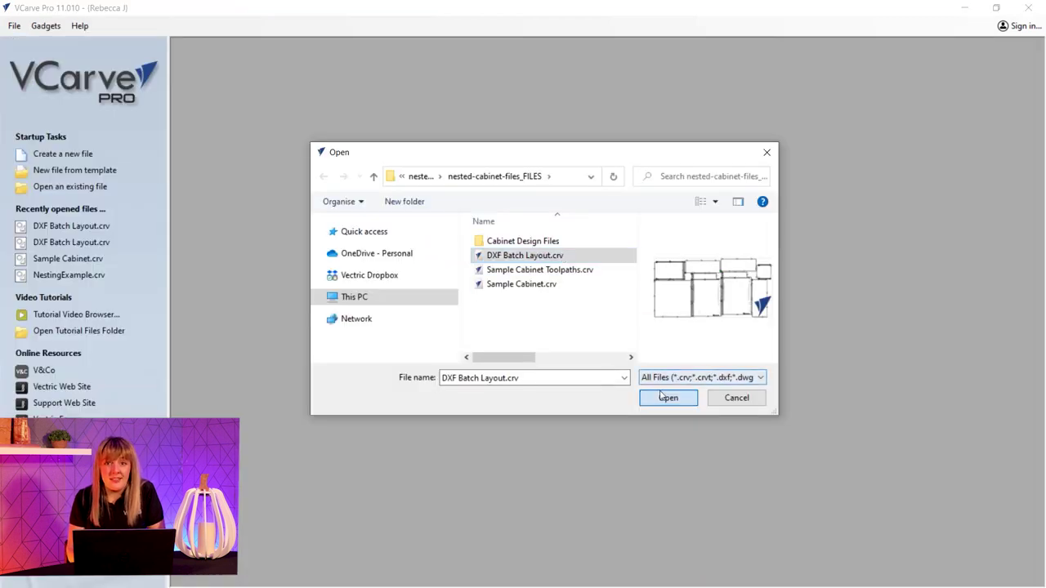
Step: Open DXF Batch Layout.crv and load Sample Cabinet.ToolpathTemplate onto every sheet
{"action": "left_click", "coordinate": [663, 397]}
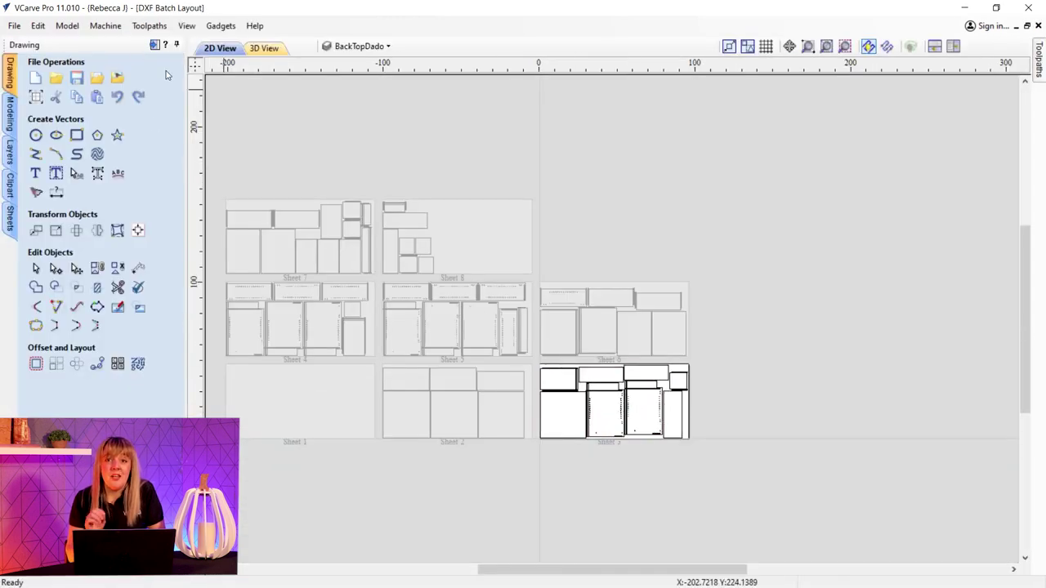
{"action": "left_click", "coordinate": [154, 45]}
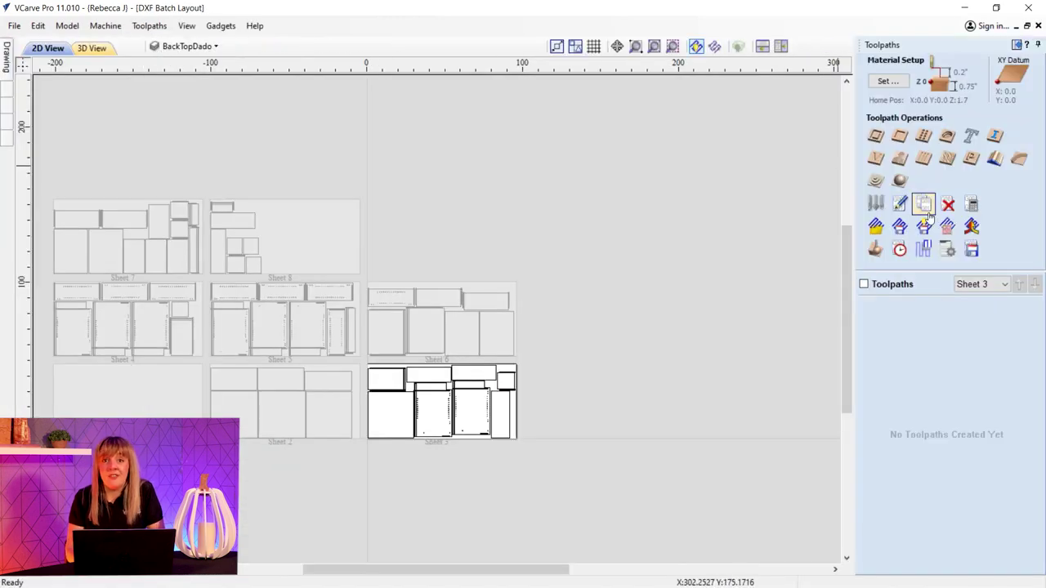
{"action": "left_click", "coordinate": [876, 231]}
{"action": "left_click", "coordinate": [573, 205]}
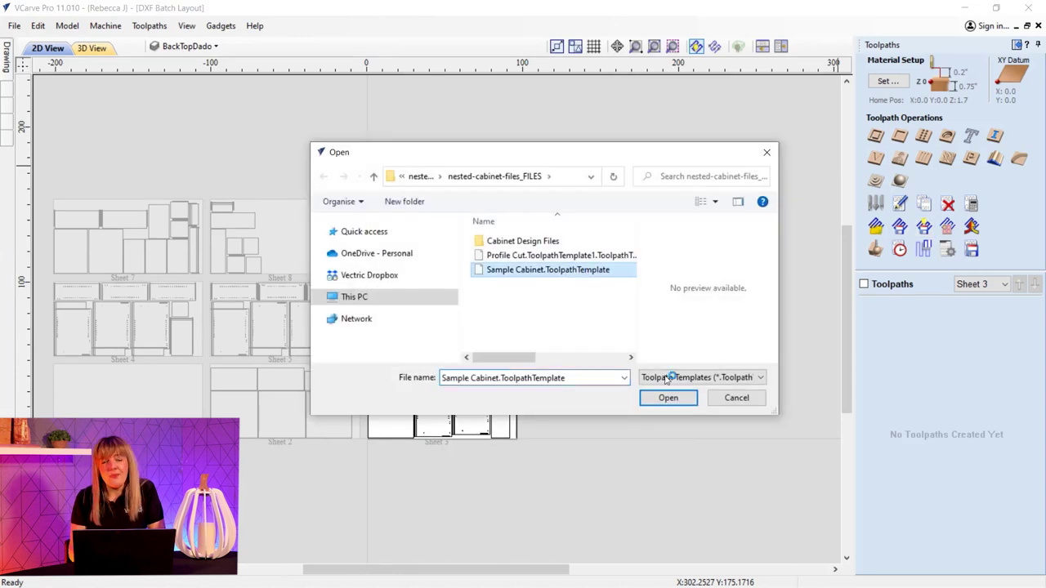
{"action": "left_click", "coordinate": [668, 400]}
{"action": "left_click", "coordinate": [515, 320]}
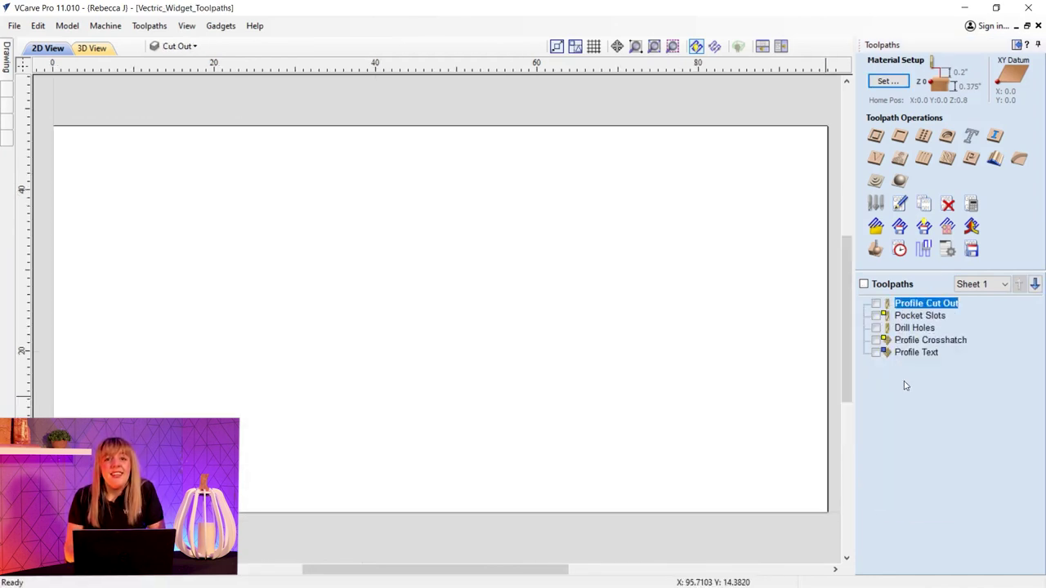
Step: Calculate an array toolpath filling the sheet with widget copies and preview all toolpaths
{"action": "left_click", "coordinate": [947, 227]}
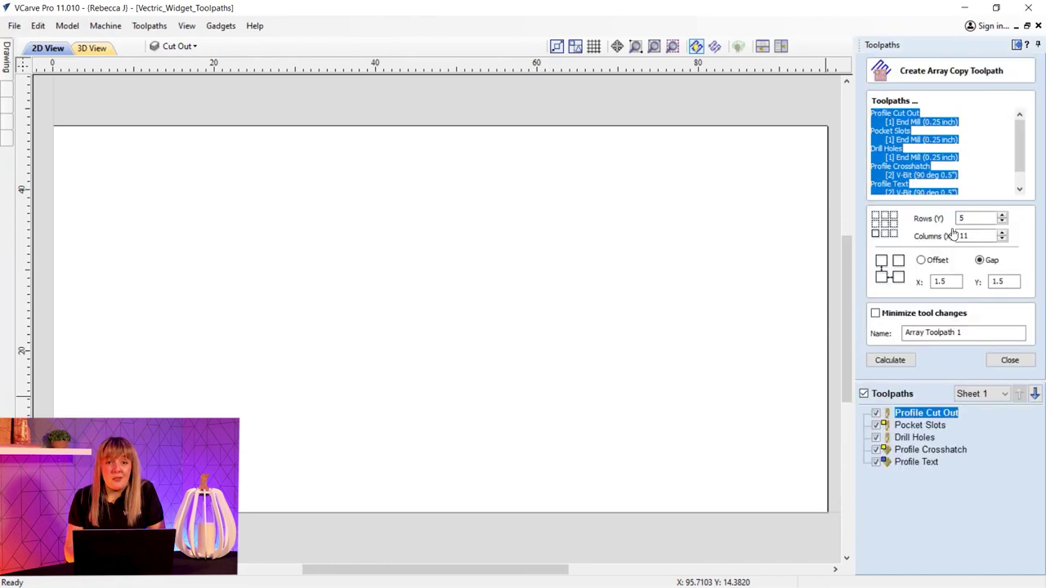
{"action": "left_click", "coordinate": [890, 361]}
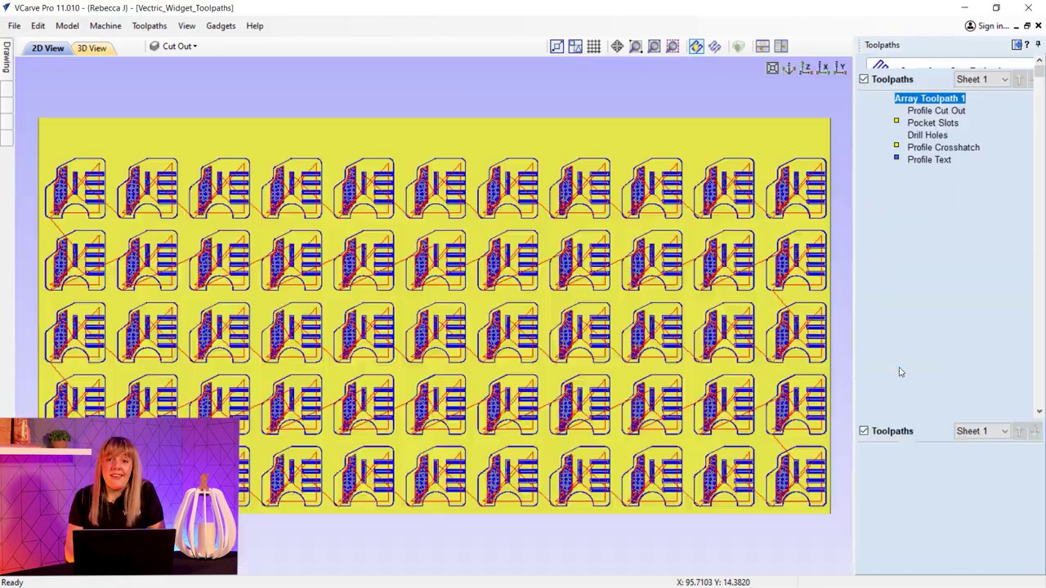
{"action": "left_click", "coordinate": [961, 291]}
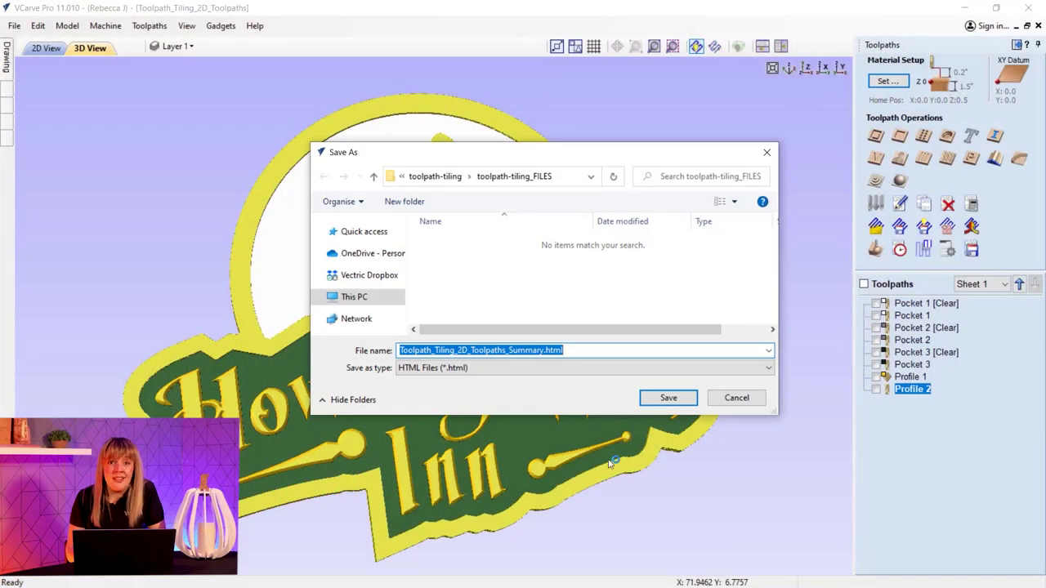
Step: Save Toolpath_Tiling_2D_Toolpaths_Summary.html and scroll through the Job Setup Sheet
{"action": "left_click", "coordinate": [663, 402]}
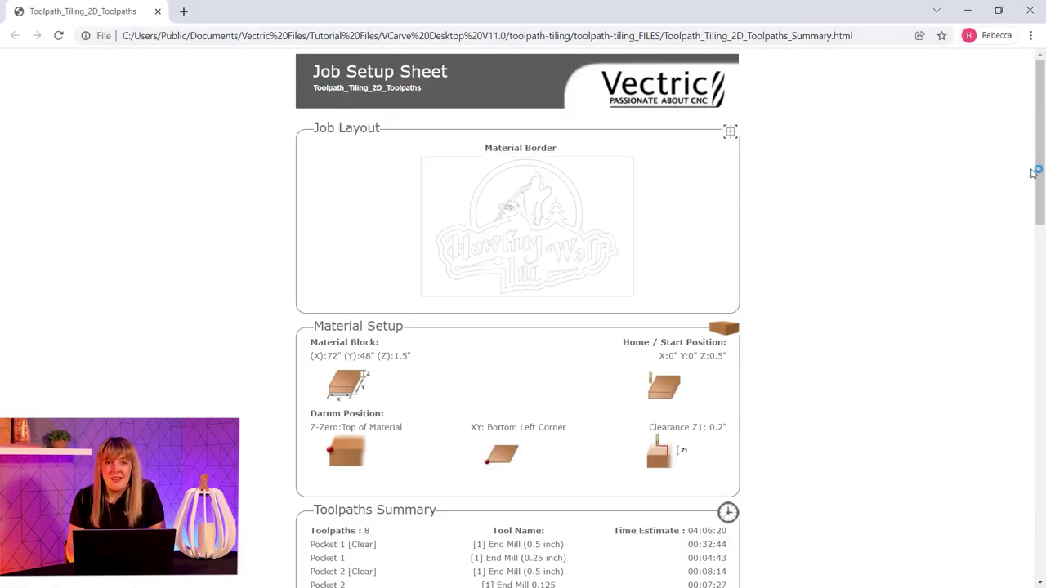
{"action": "left_click_drag", "start_coordinate": [1034, 171], "coordinate": [1009, 143]}
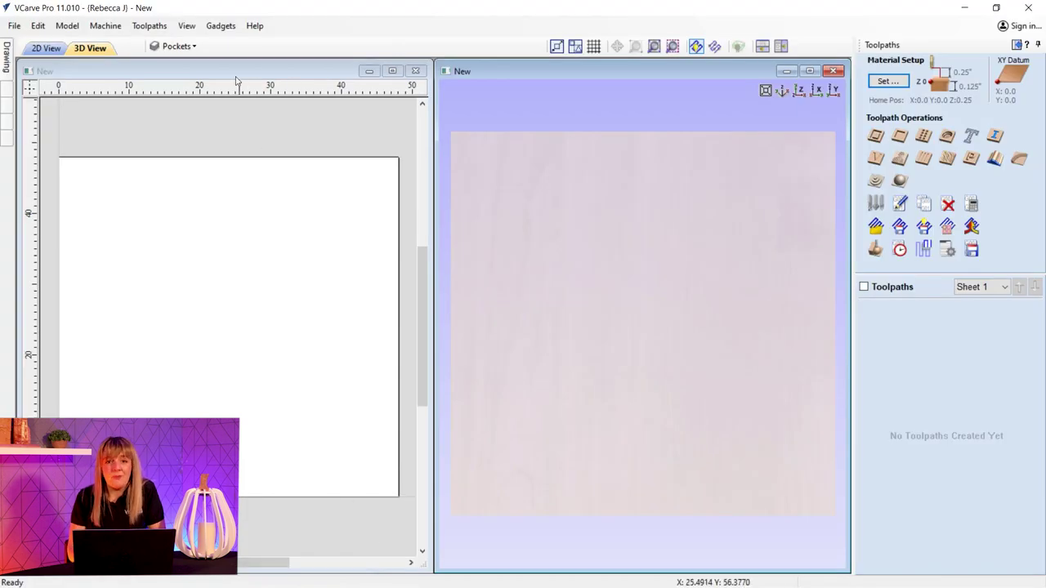
Step: Run the Box Creator gadget with the End Mill (1/8") tool to generate the 18 x 14 x 12 dovetailed box
{"action": "left_click", "coordinate": [224, 27]}
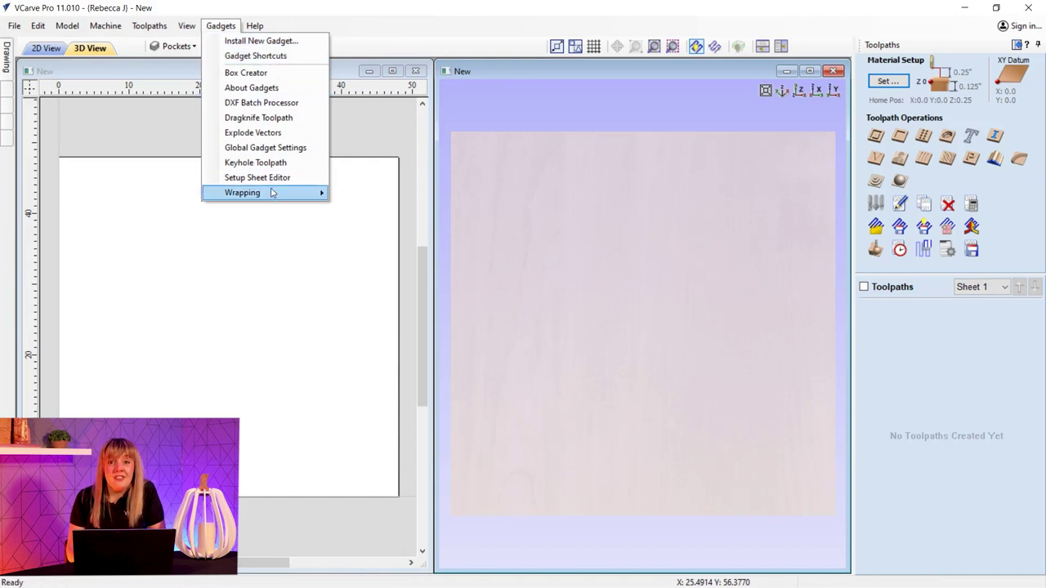
{"action": "left_click", "coordinate": [278, 80]}
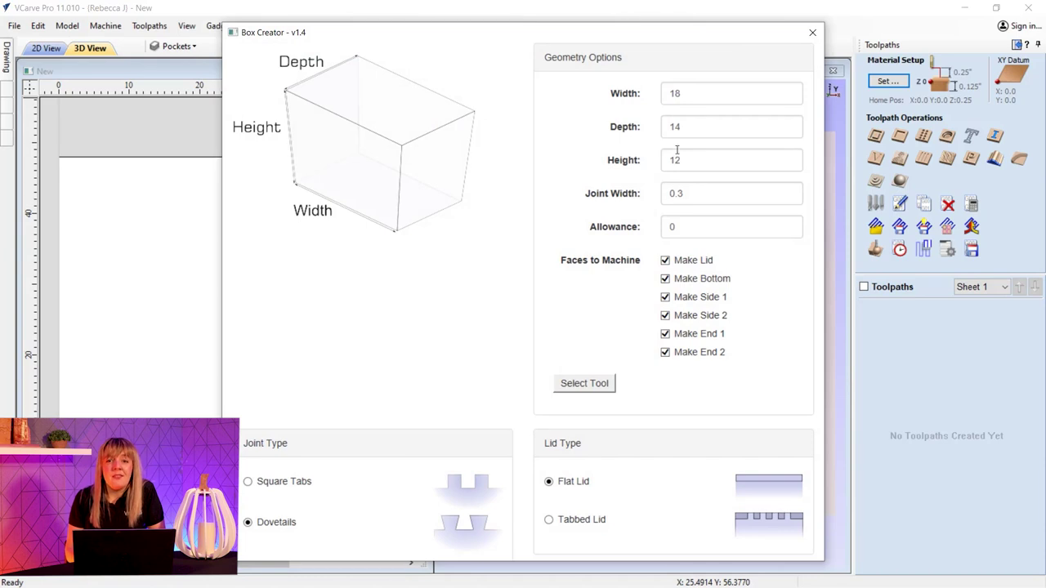
{"action": "left_click", "coordinate": [585, 382]}
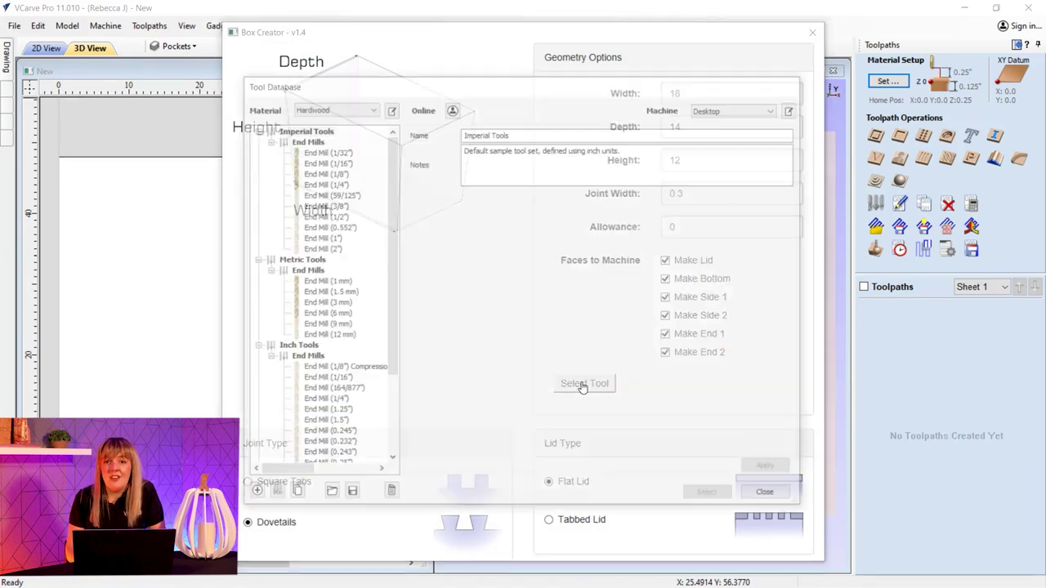
{"action": "left_click", "coordinate": [331, 172]}
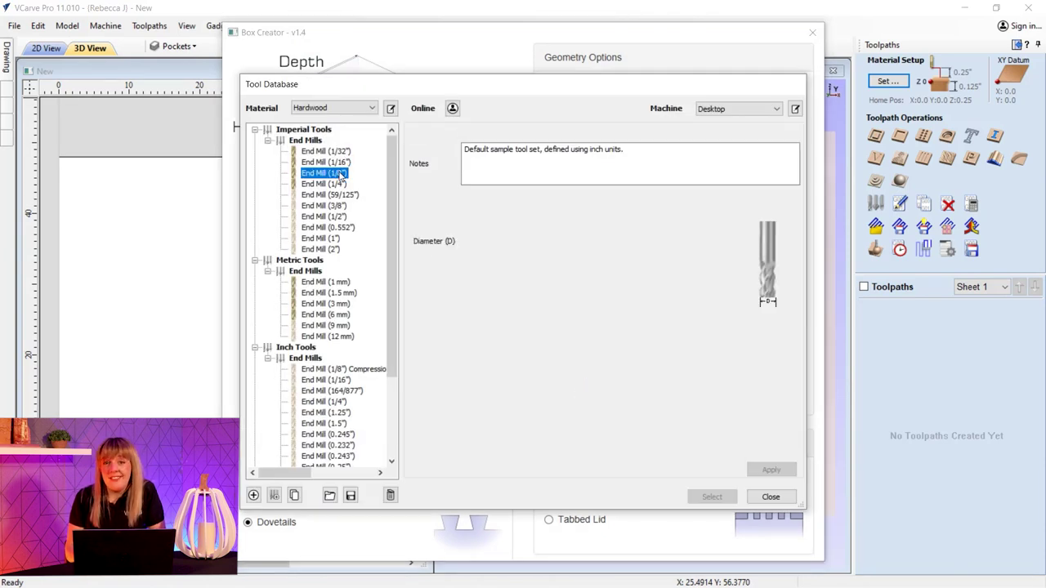
{"action": "left_click", "coordinate": [712, 497]}
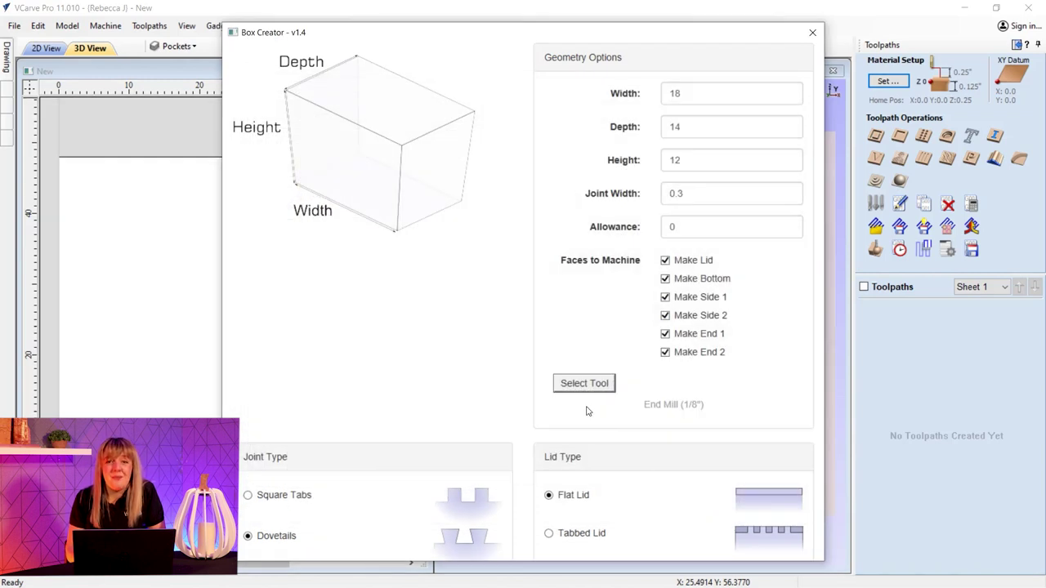
{"action": "scroll", "coordinate": [588, 411], "scroll_direction": "down", "scroll_amount": 1}
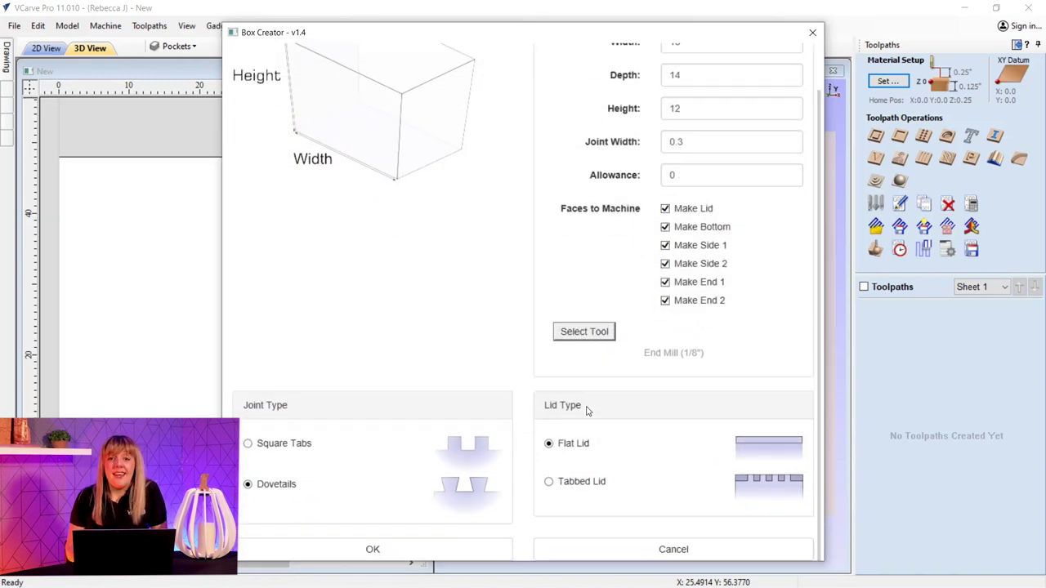
{"action": "left_click", "coordinate": [373, 551]}
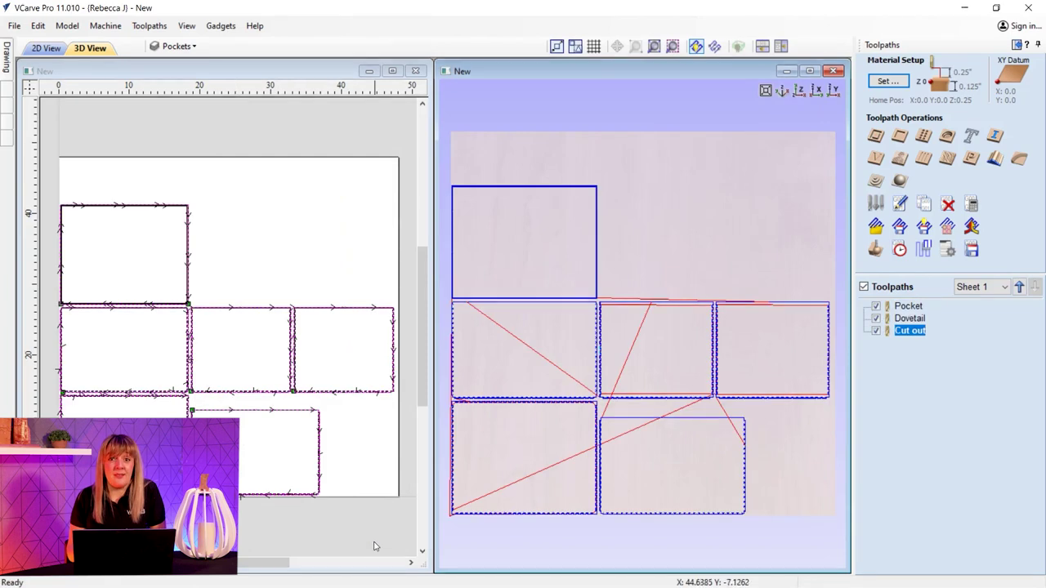
Step: Simulate the Pocket, Dovetail and Cut out toolpaths of the box on the material
{"action": "left_click", "coordinate": [875, 249]}
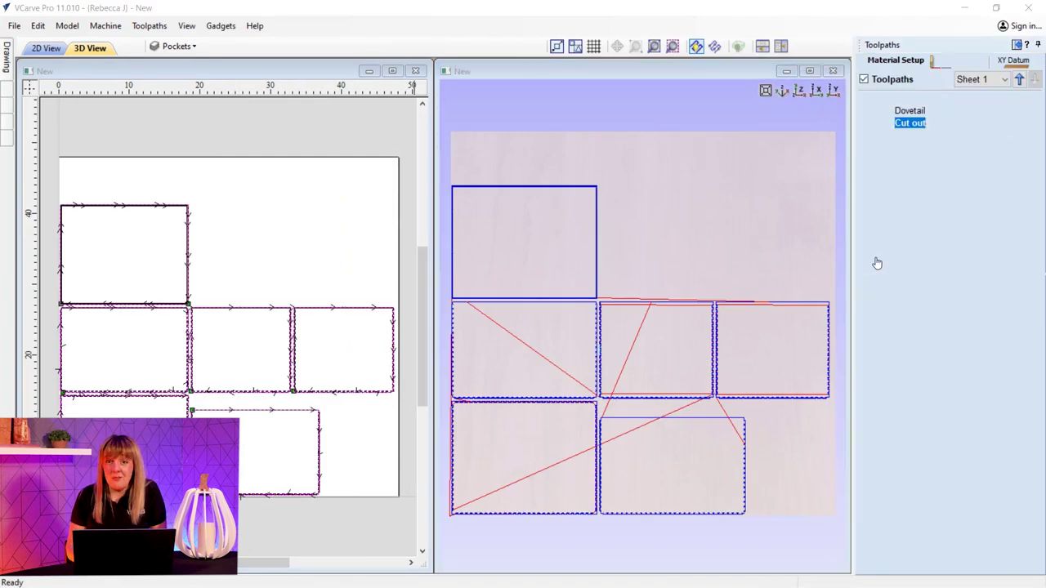
{"action": "left_click", "coordinate": [962, 290]}
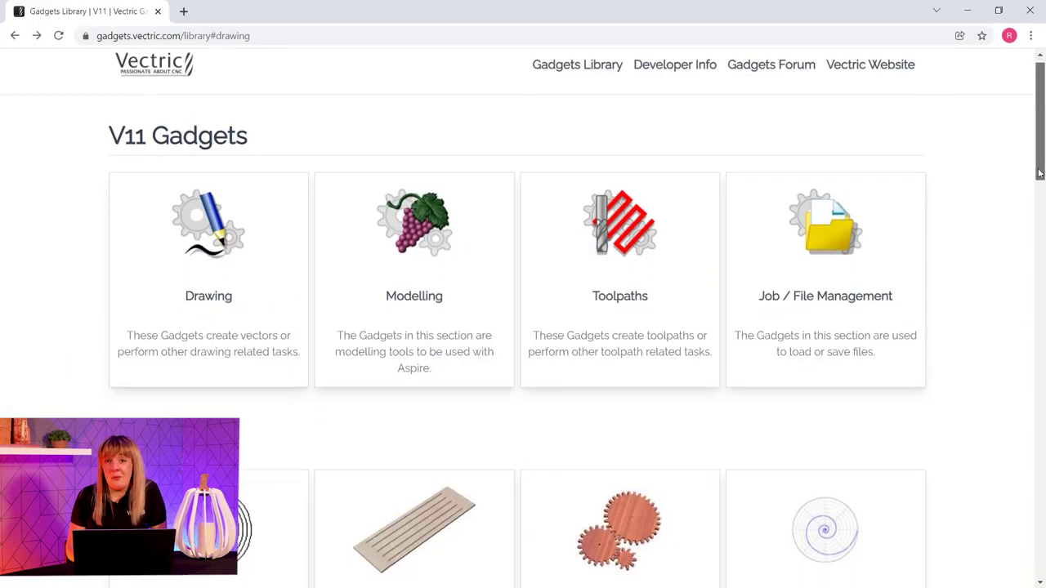
{"action": "left_click_drag", "start_coordinate": [1040, 139], "coordinate": [1036, 278]}
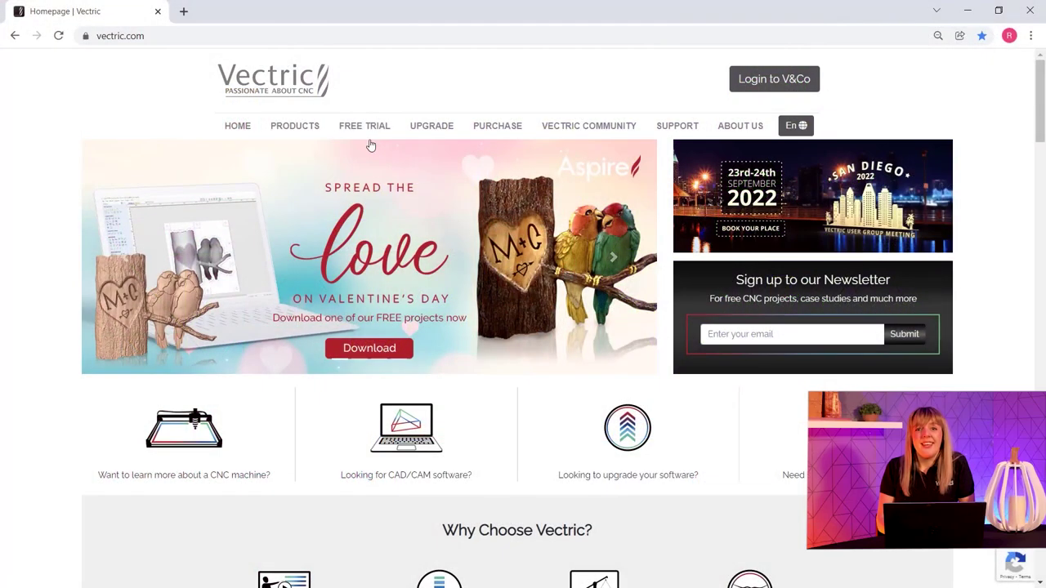
Step: From Vectric's Free Trial Comparison page, download the VCarve Pro trial as a guest
{"action": "mouse_move", "coordinate": [365, 136]}
{"action": "left_click", "coordinate": [367, 155]}
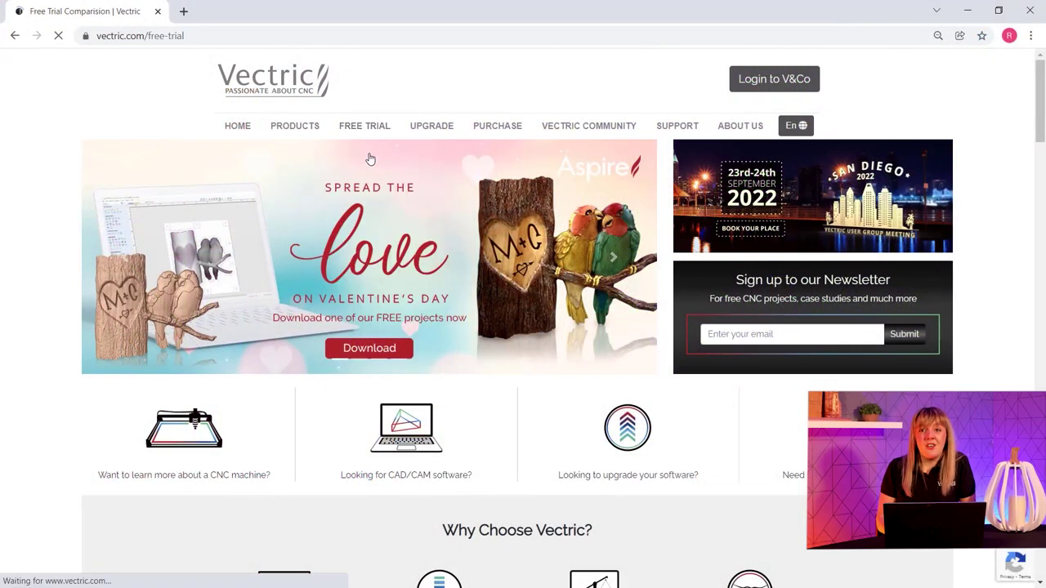
{"action": "scroll", "coordinate": [373, 177], "scroll_direction": "down", "scroll_amount": 12}
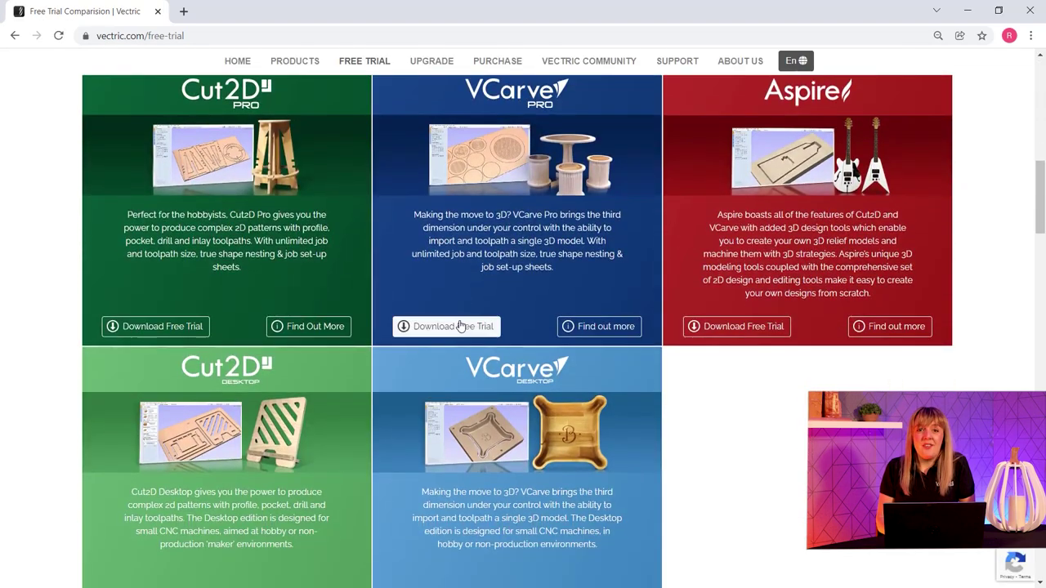
{"action": "left_click", "coordinate": [460, 326]}
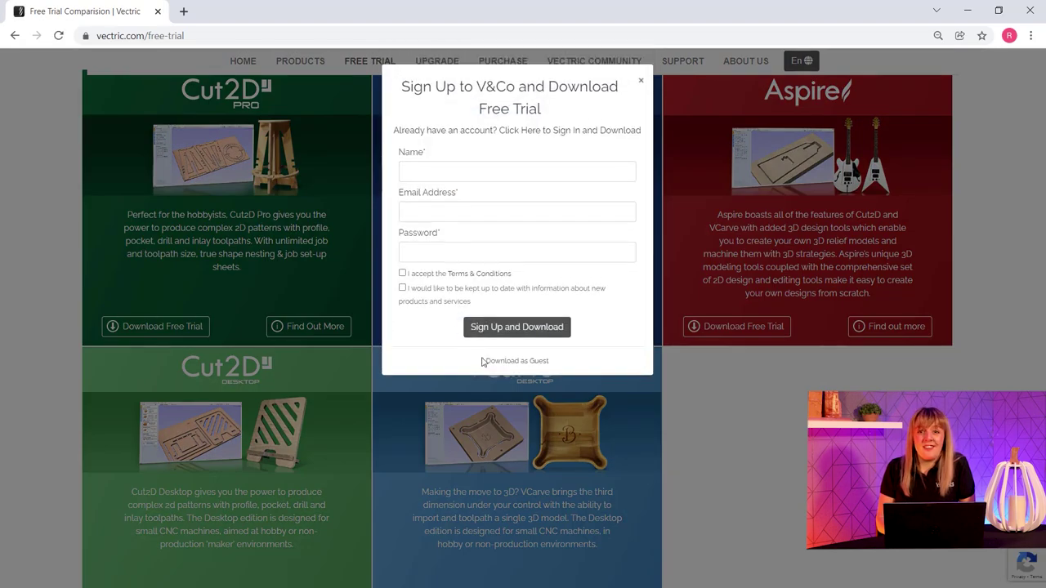
{"action": "left_click", "coordinate": [516, 362]}
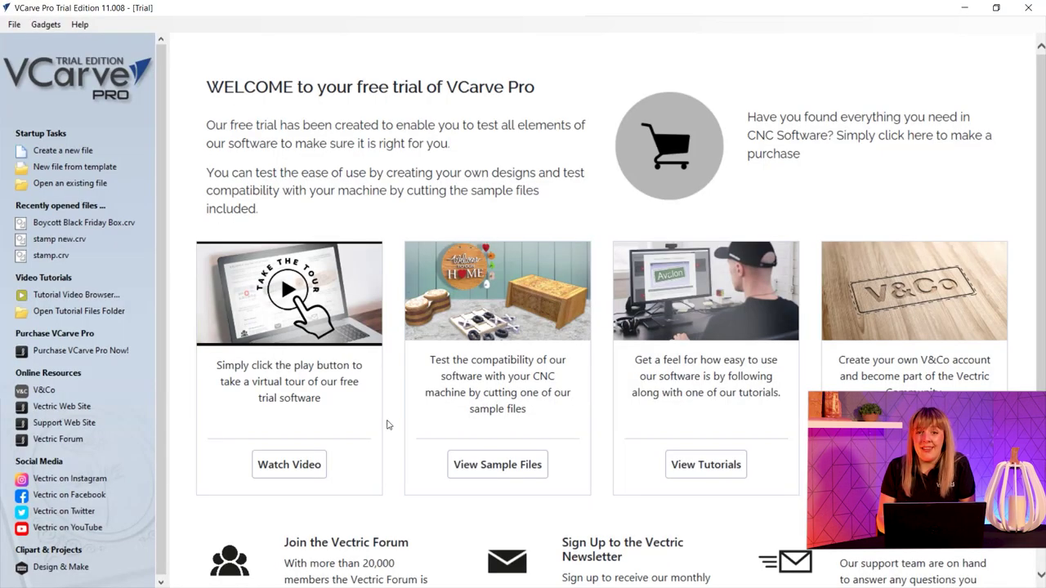
Step: Browse the tutorial sample files to the Getting Started category
{"action": "left_click", "coordinate": [507, 477]}
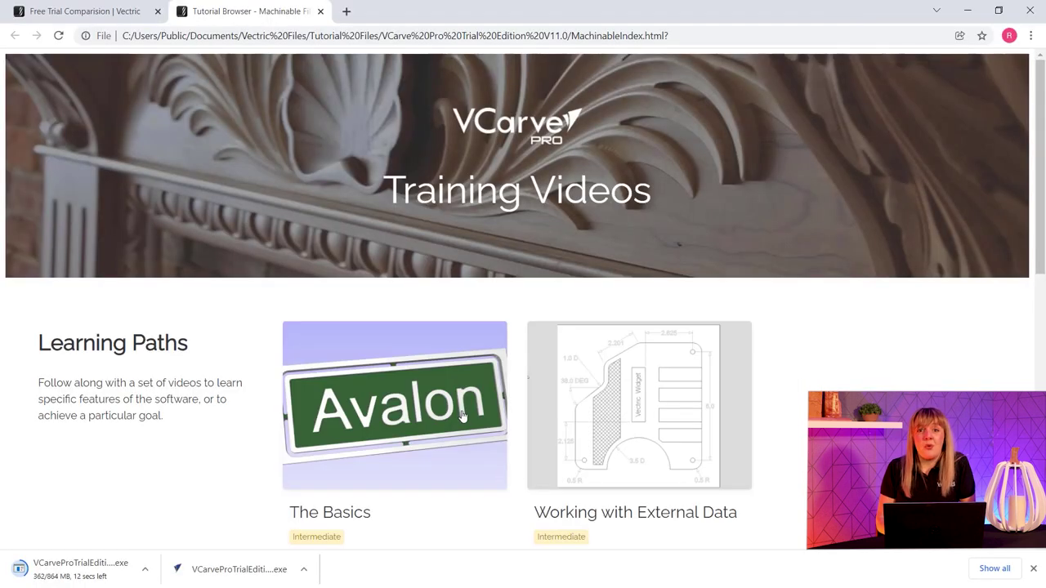
{"action": "scroll", "coordinate": [462, 414], "scroll_direction": "down", "scroll_amount": 6}
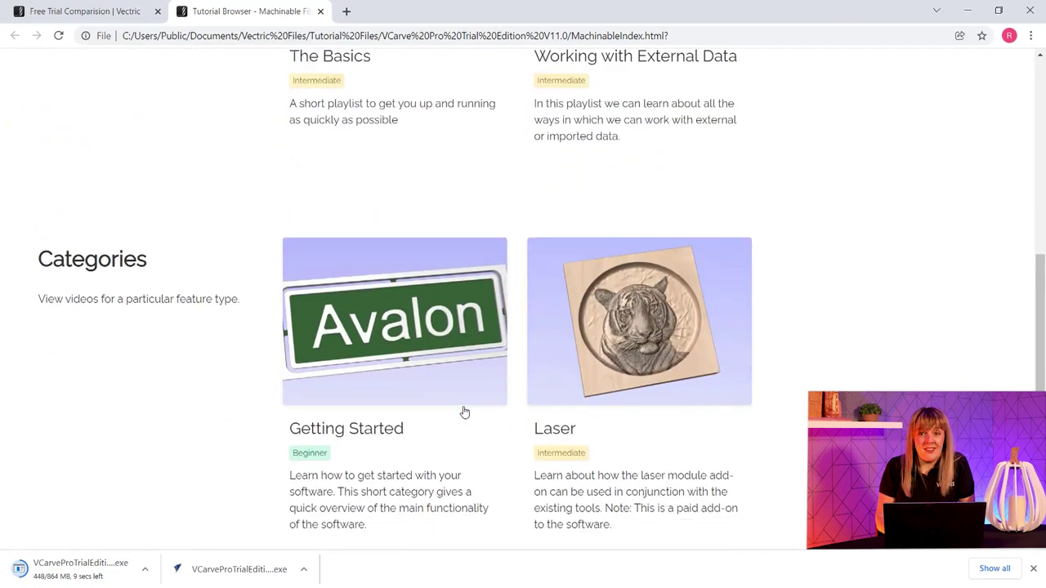
{"action": "left_click", "coordinate": [413, 327]}
{"action": "scroll", "coordinate": [413, 328], "scroll_direction": "up", "scroll_amount": 3}
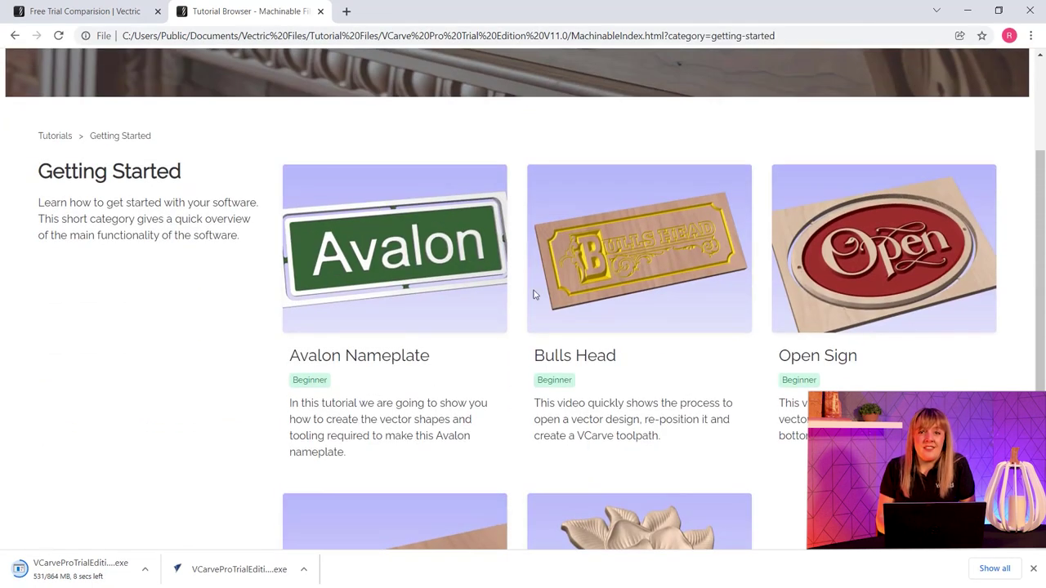
Step: Open the Bulls Head tutorial design and list its V-Carve 90 toolpath
{"action": "left_click", "coordinate": [640, 245]}
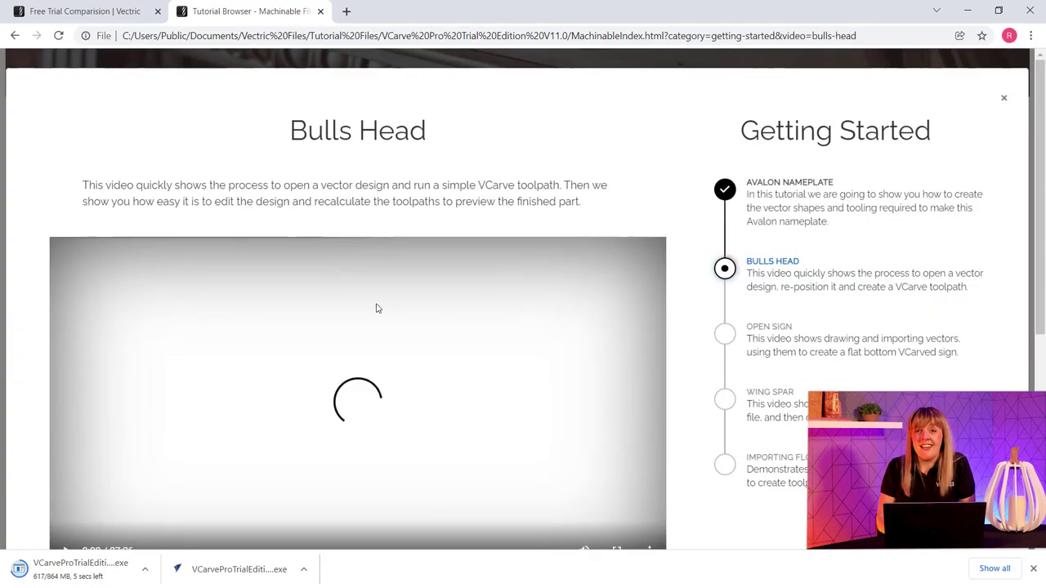
{"action": "scroll", "coordinate": [205, 359], "scroll_direction": "down", "scroll_amount": 2}
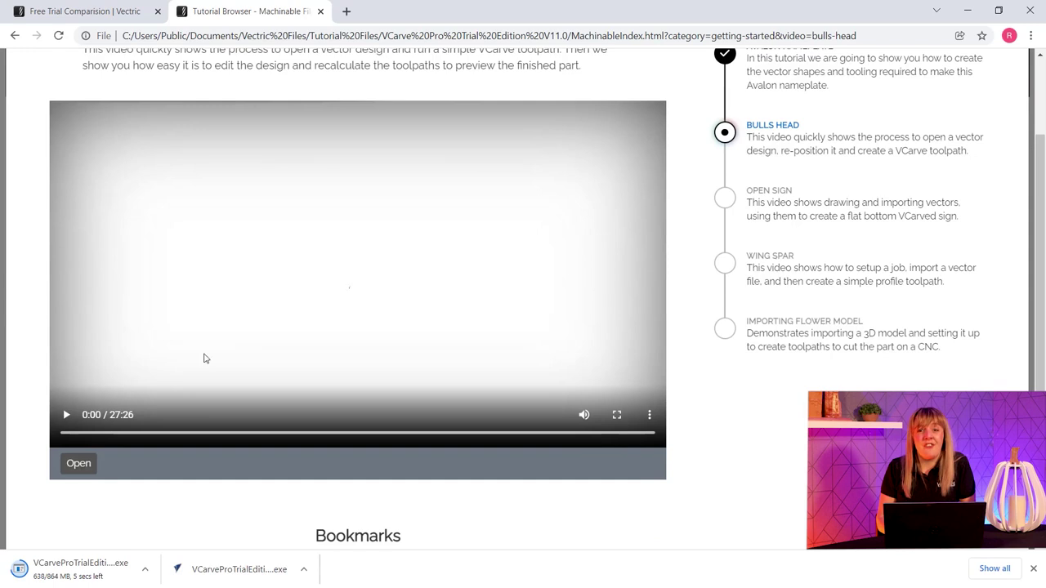
{"action": "left_click", "coordinate": [80, 464]}
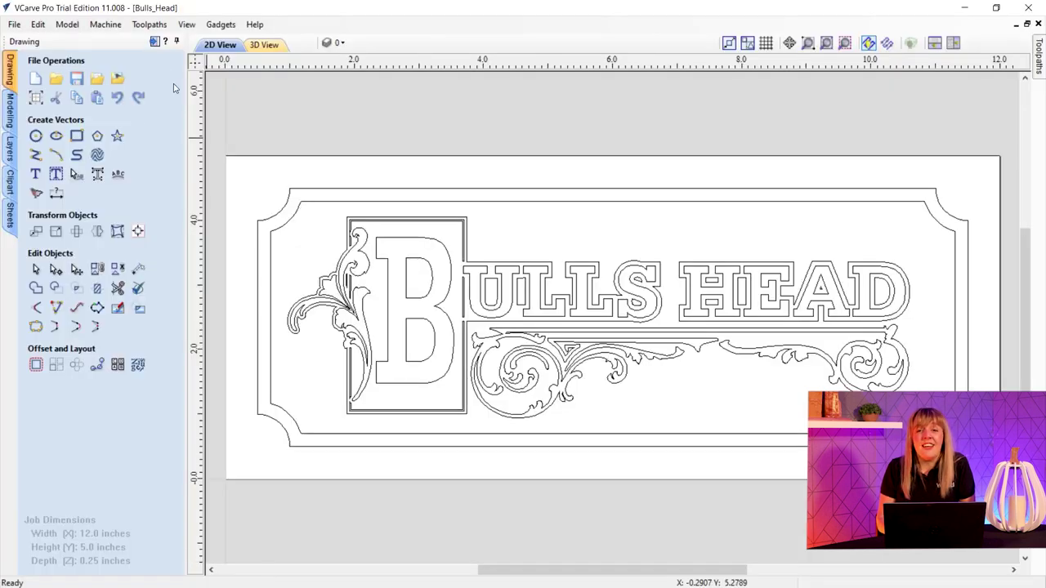
{"action": "left_click", "coordinate": [154, 41]}
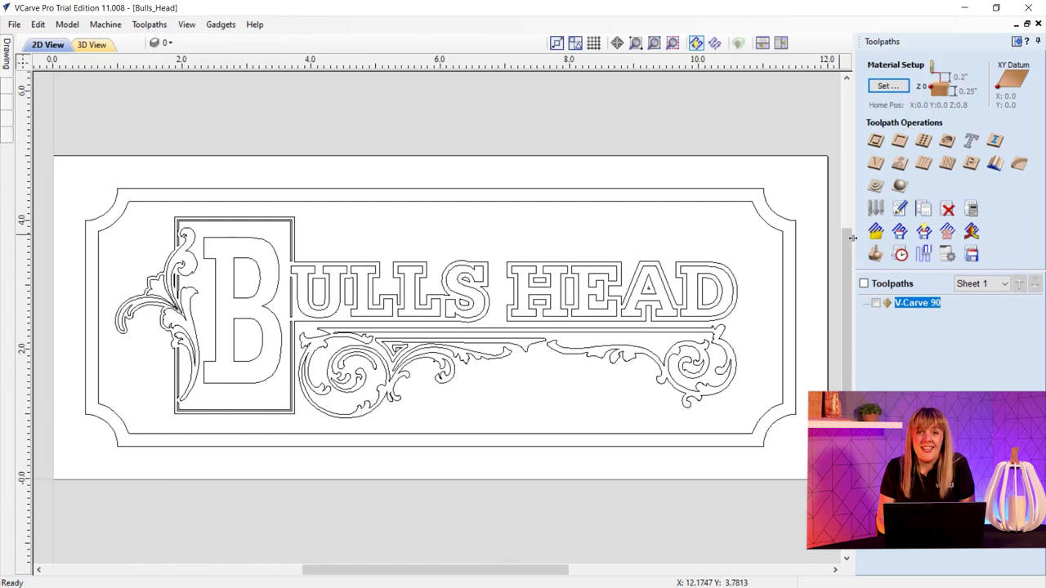